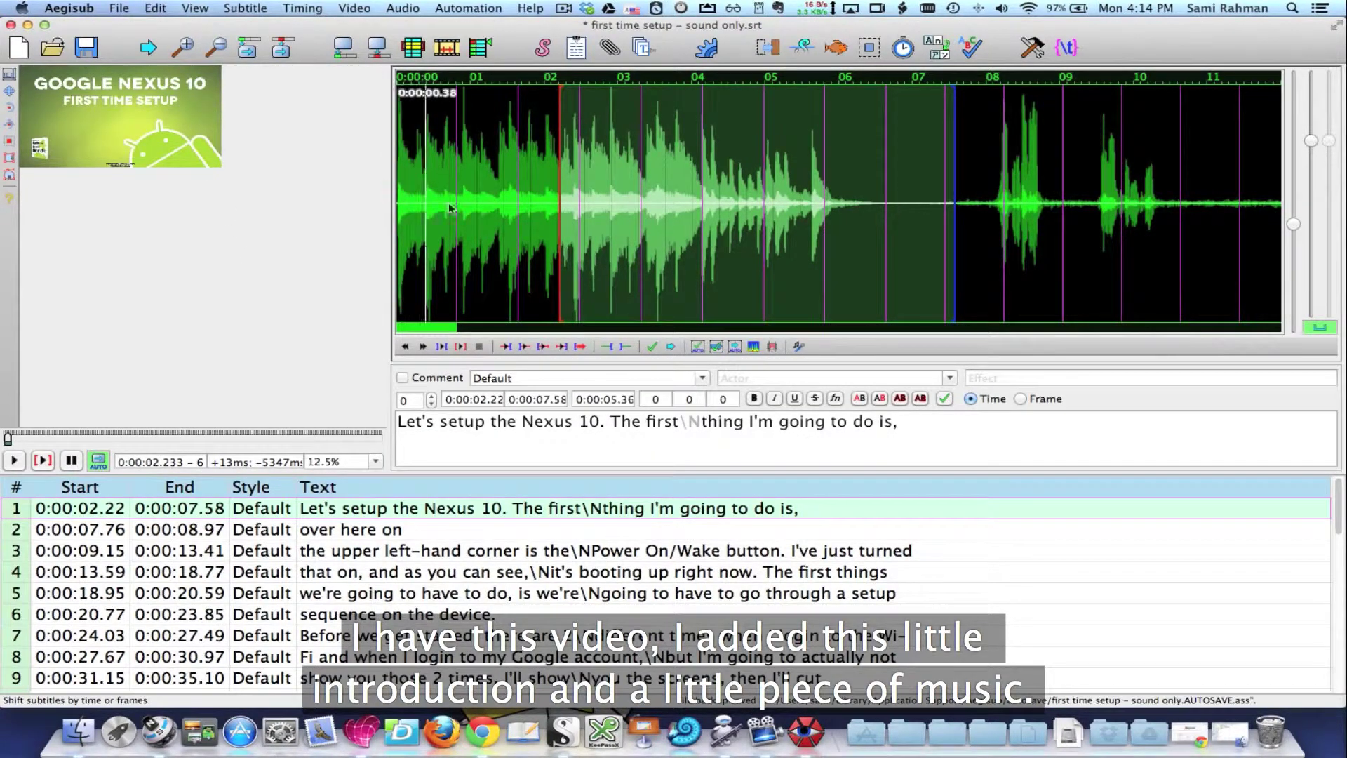
Play the first line's audio to hear where the speech actually begins
click(44, 460)
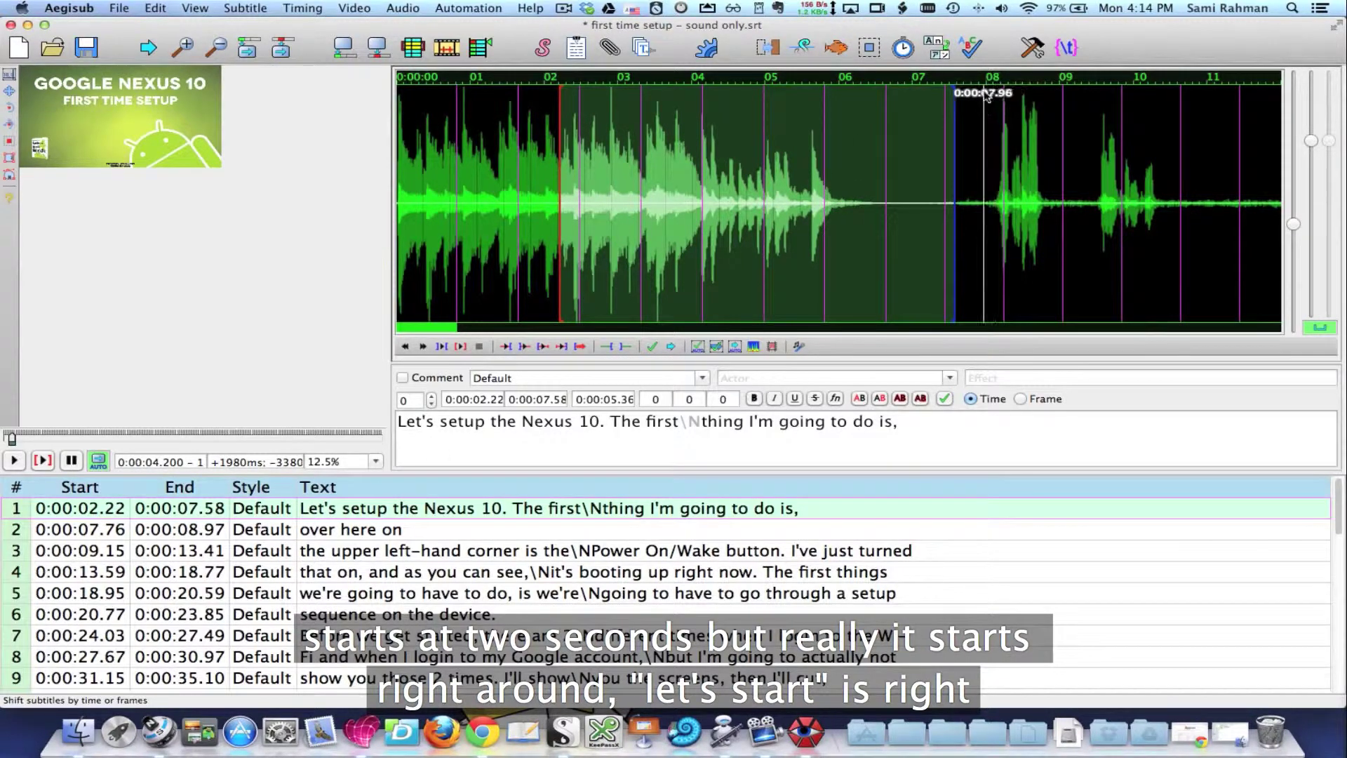
Trial-retime line 1 to start at 0:00:08.00, play it back, then undo the change
drag(982, 168, 1046, 171)
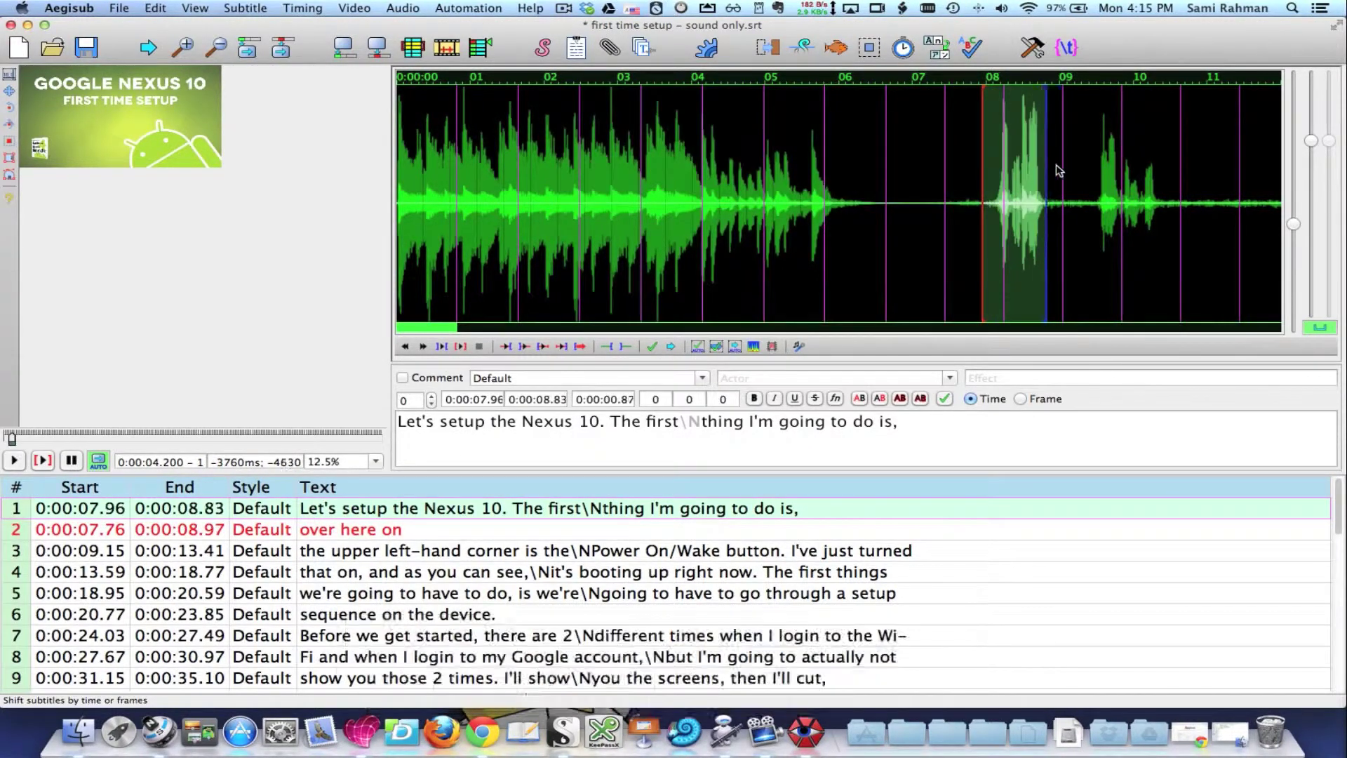
right_click(1060, 171)
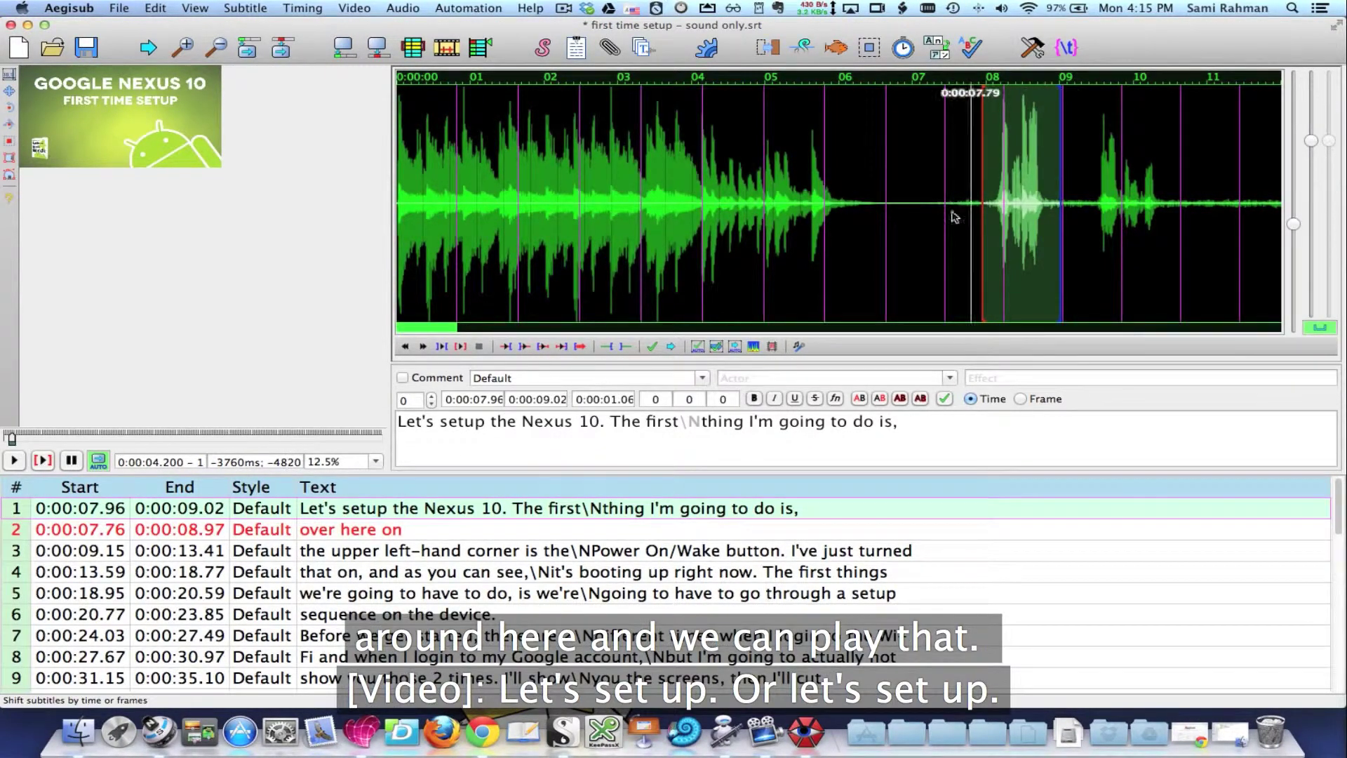
click(459, 347)
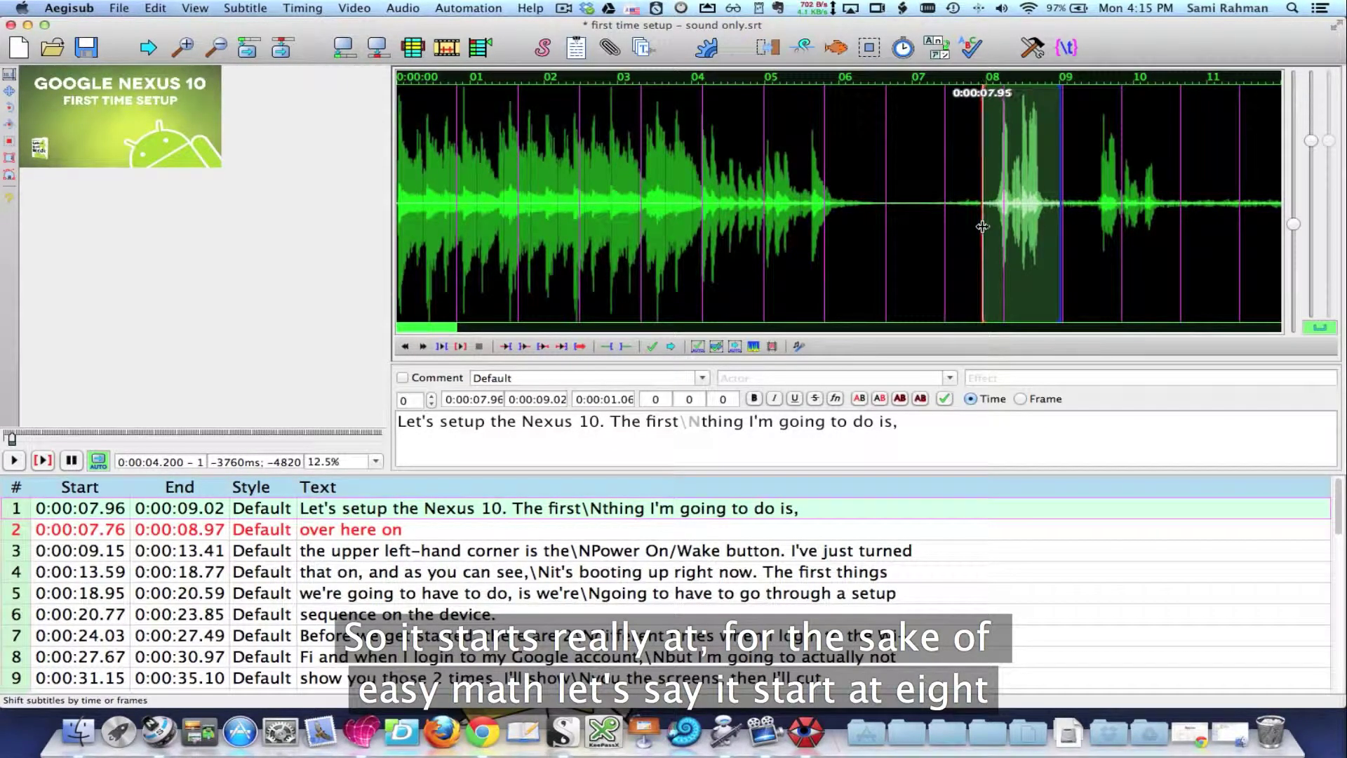
drag(982, 226, 986, 228)
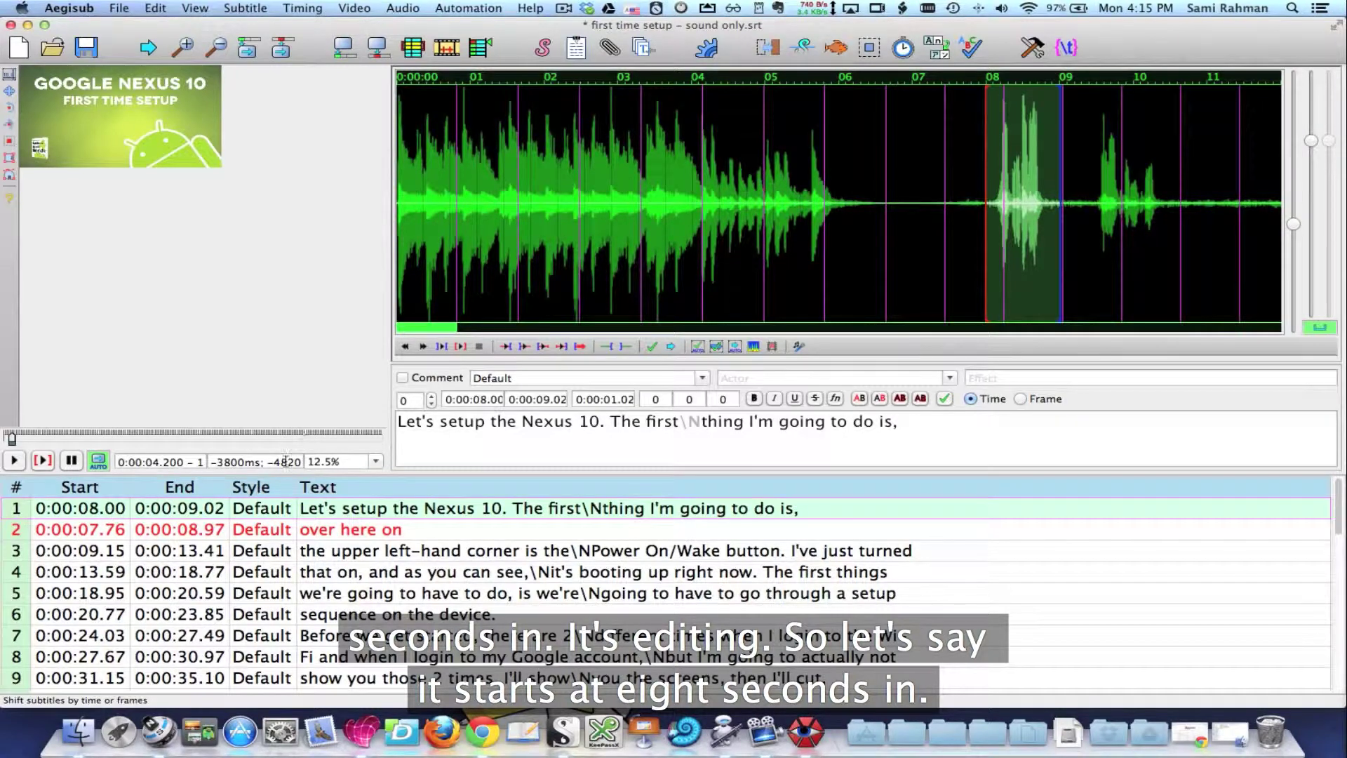
key(super+z)
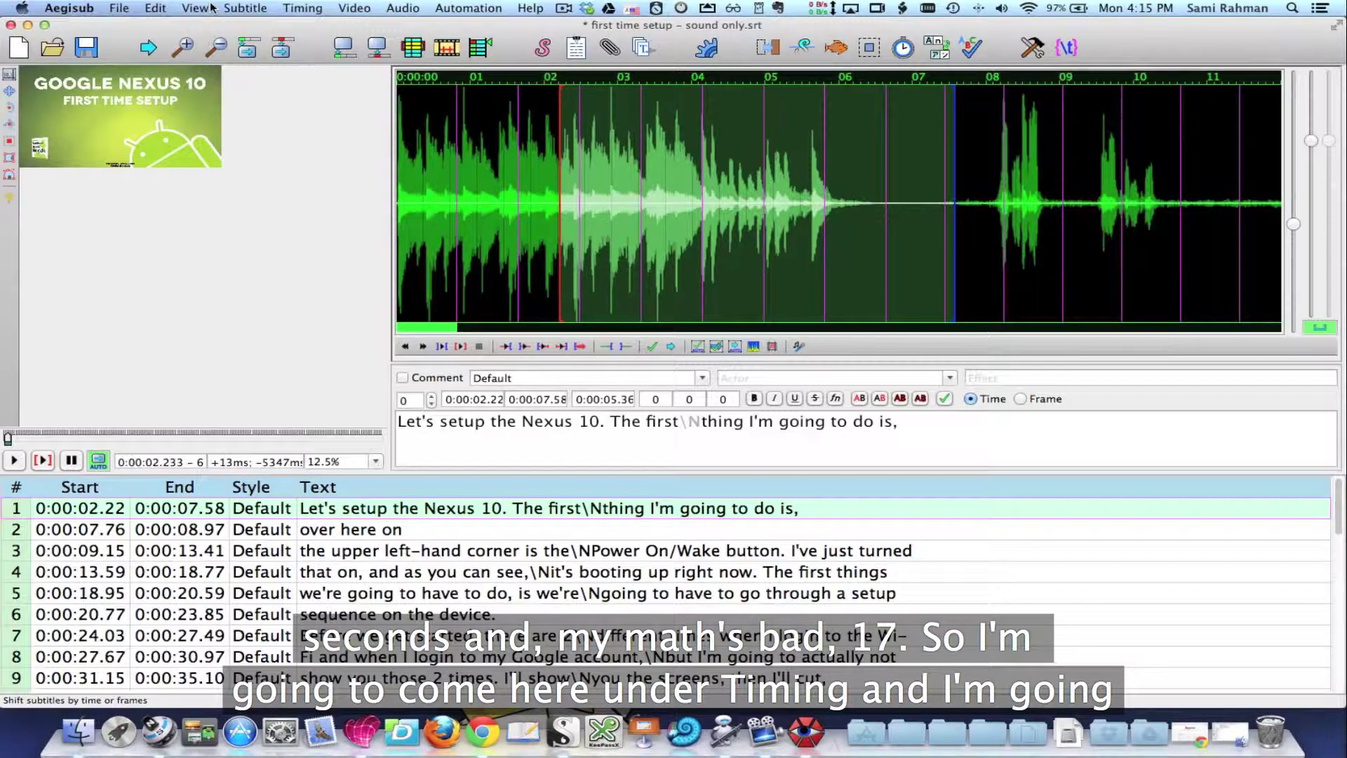
In Shift Times, enter 0:00:05.78, shift by Time and Forward for all rows' start and end times
click(301, 9)
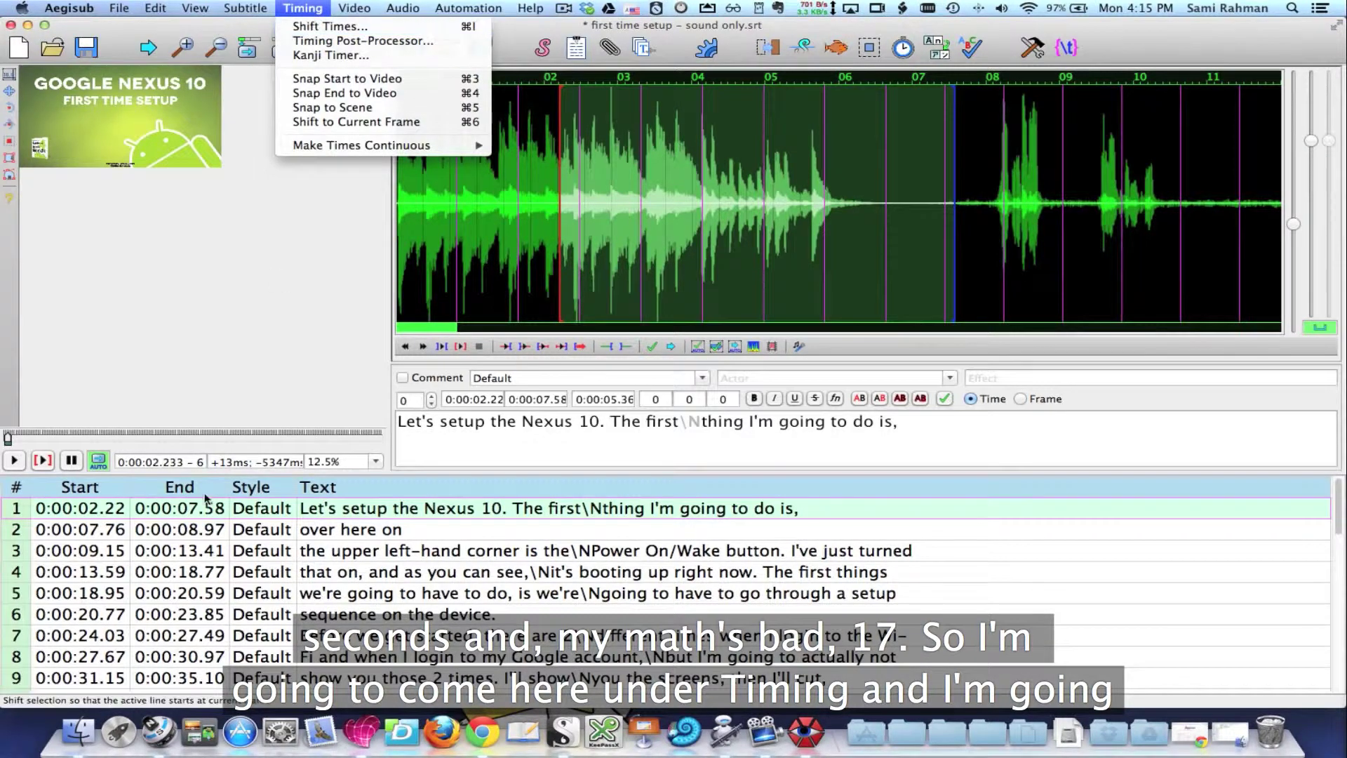
click(316, 25)
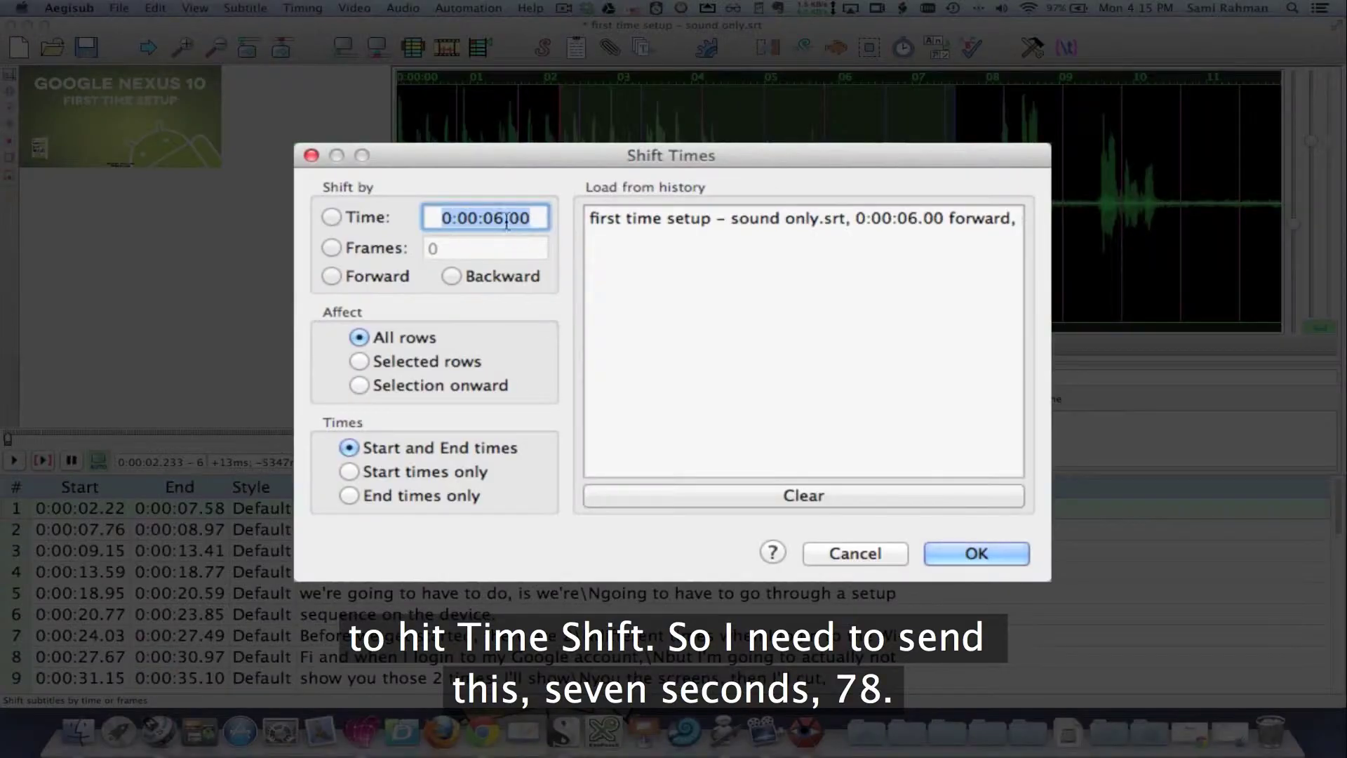
click(561, 265)
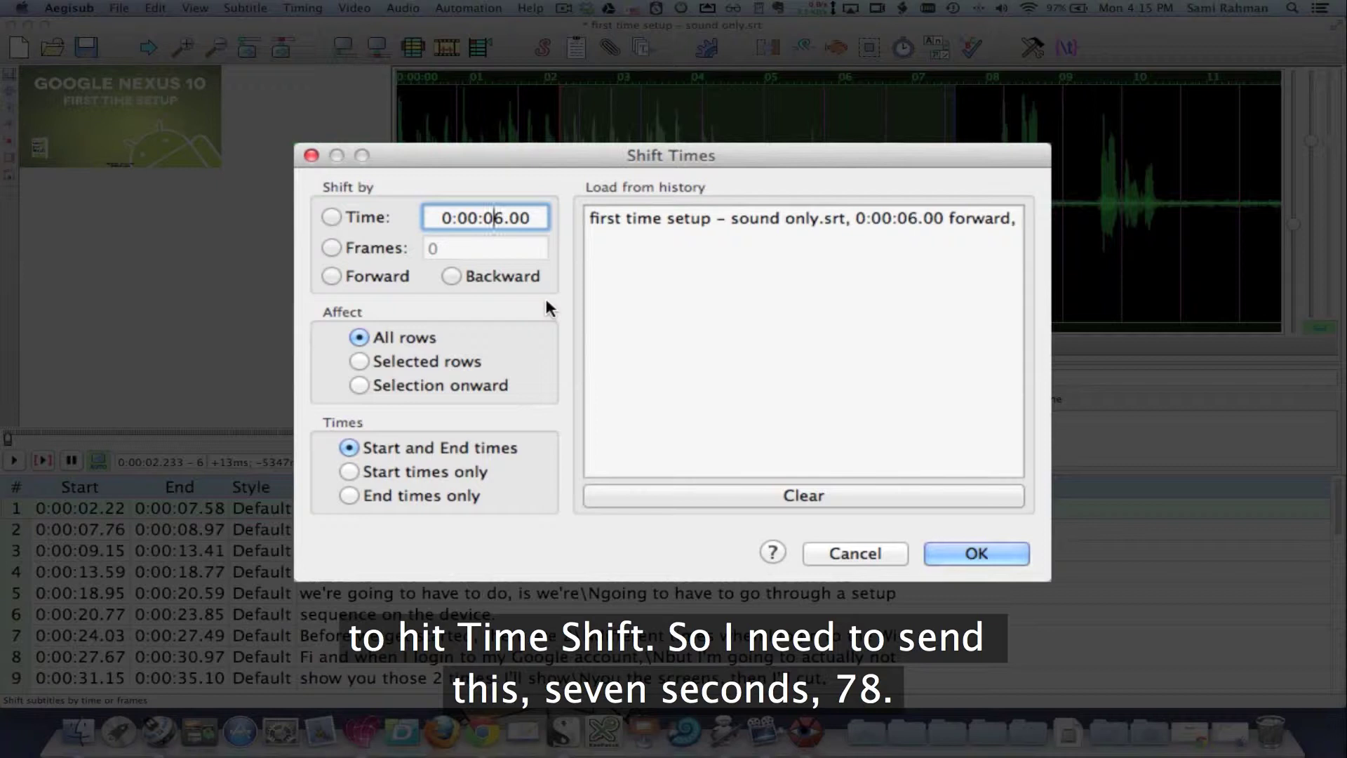
key(BackSpace)
text(7)
key(Right)
key(Right)
key(Right)
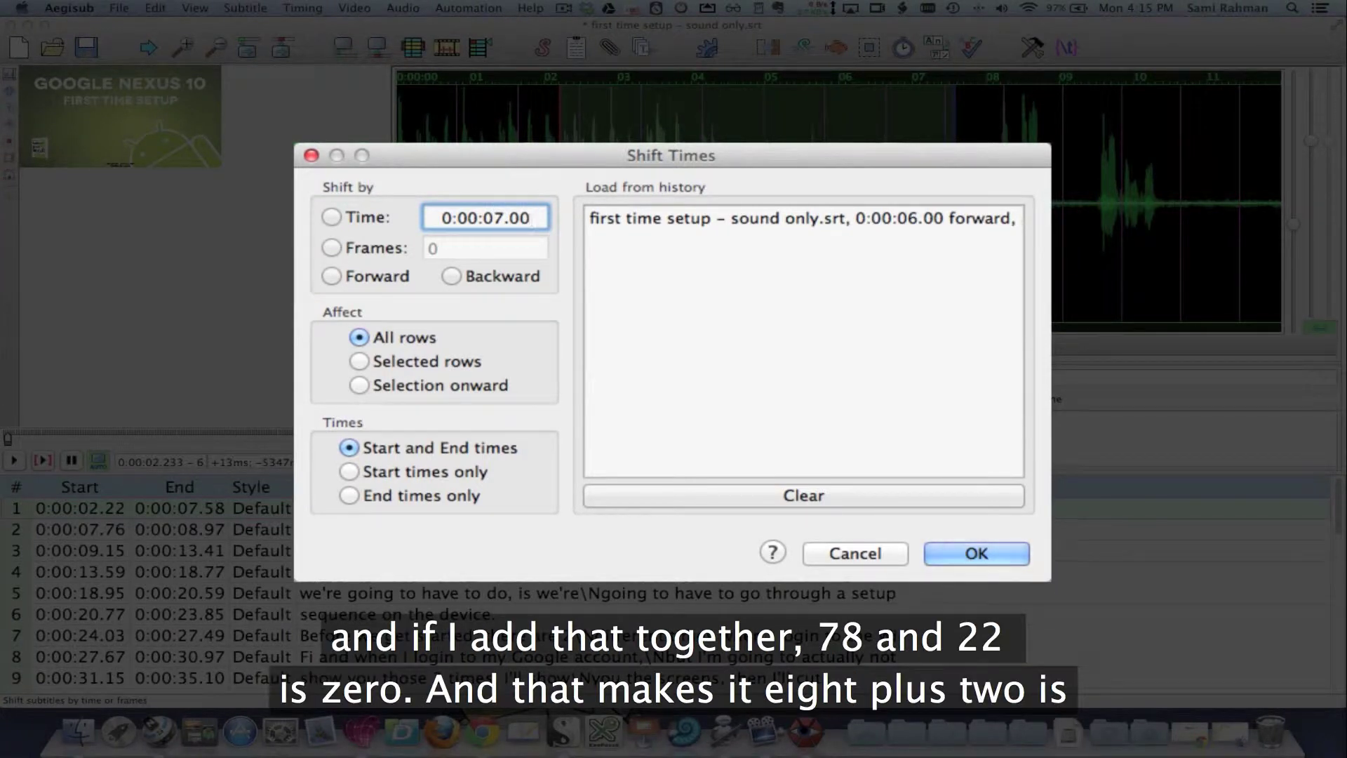
text(78)
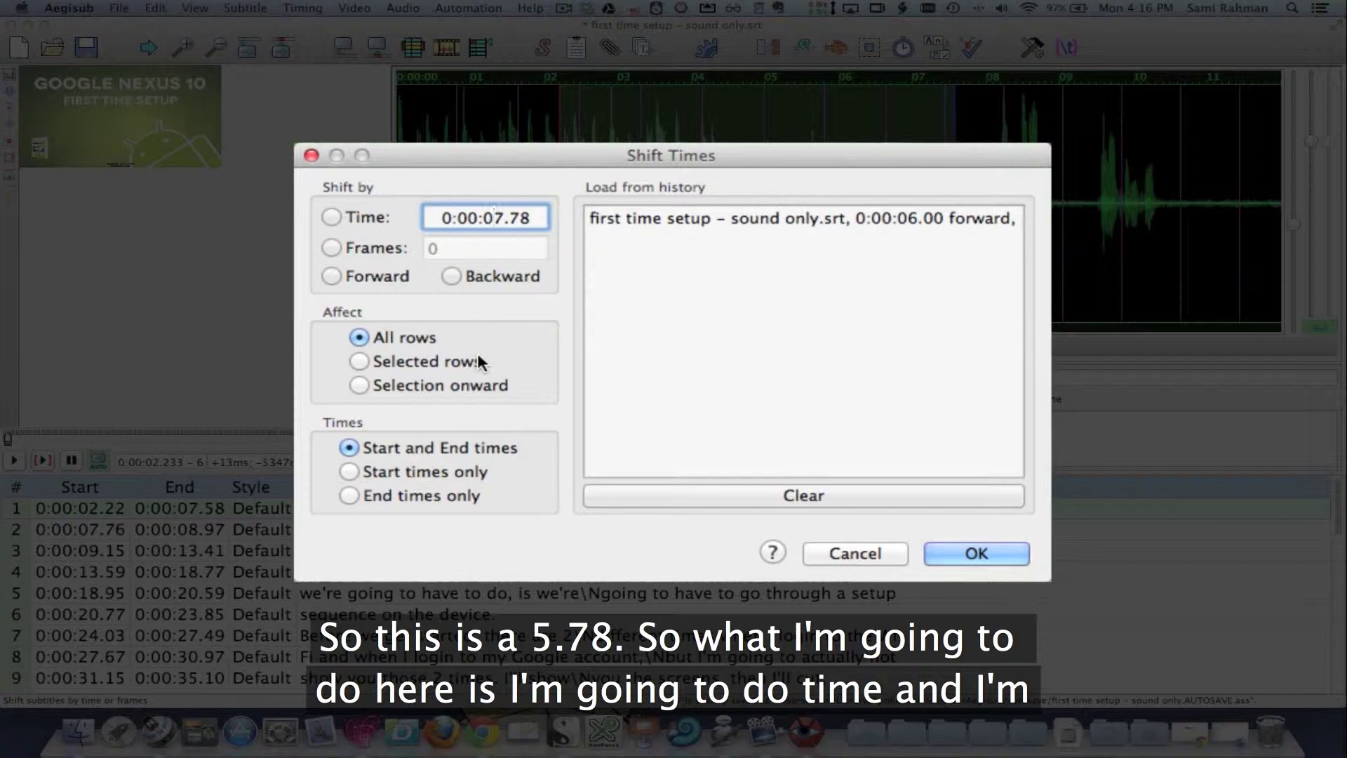
key(Right)
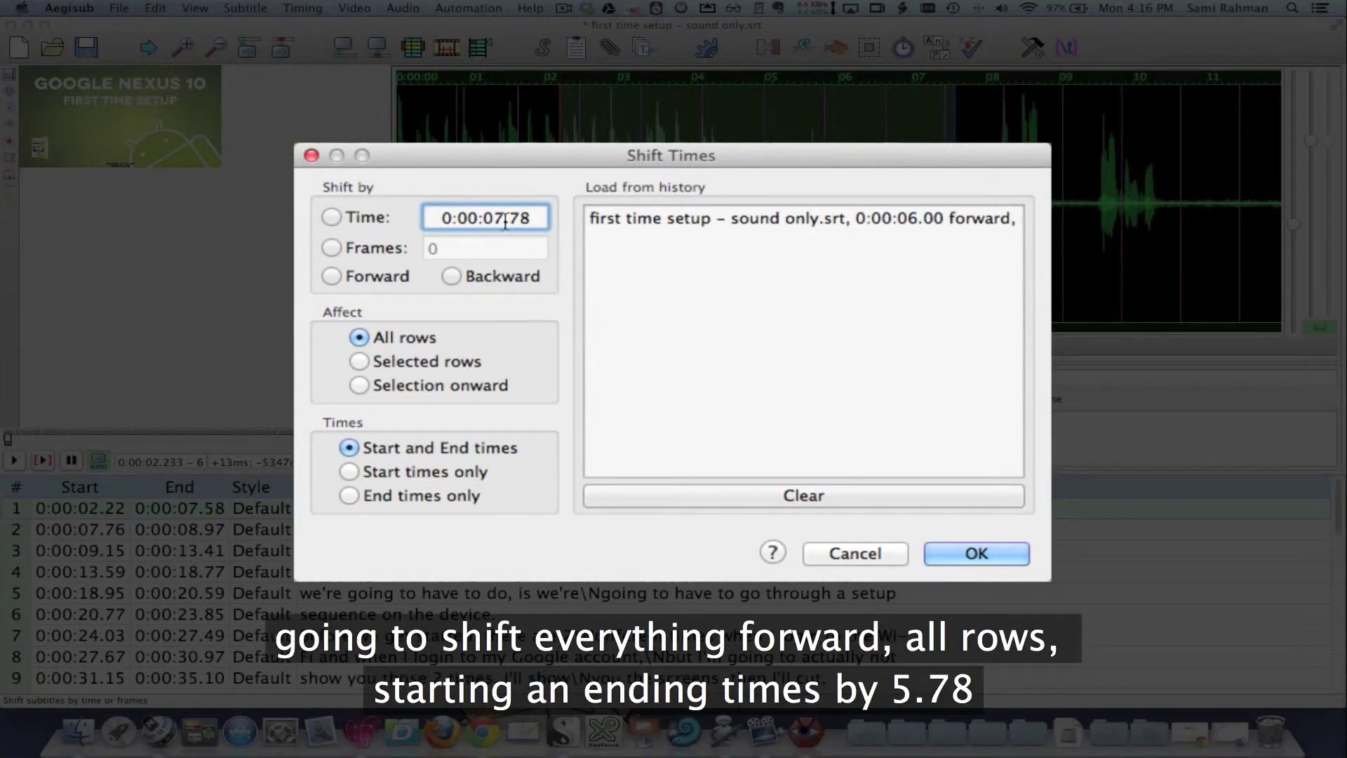
key(BackSpace)
text(5)
click(332, 216)
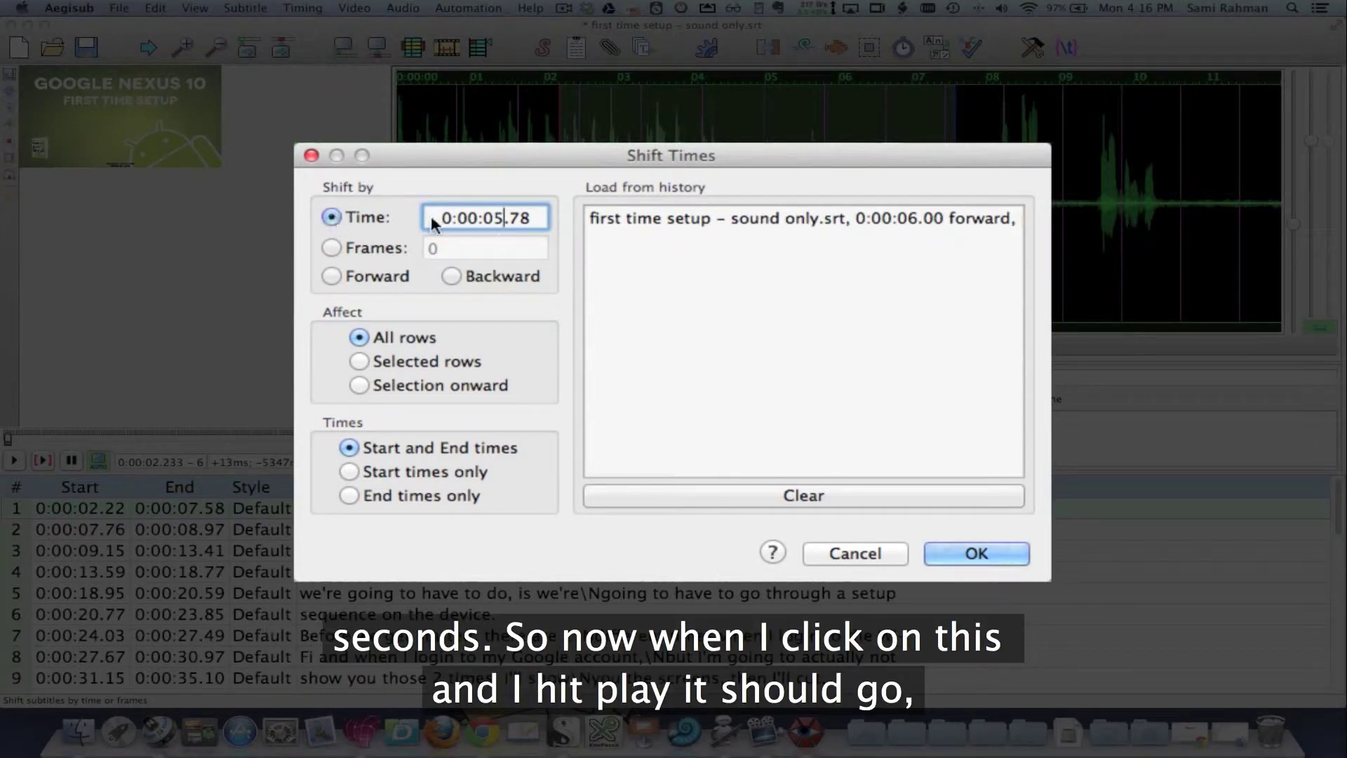
click(338, 275)
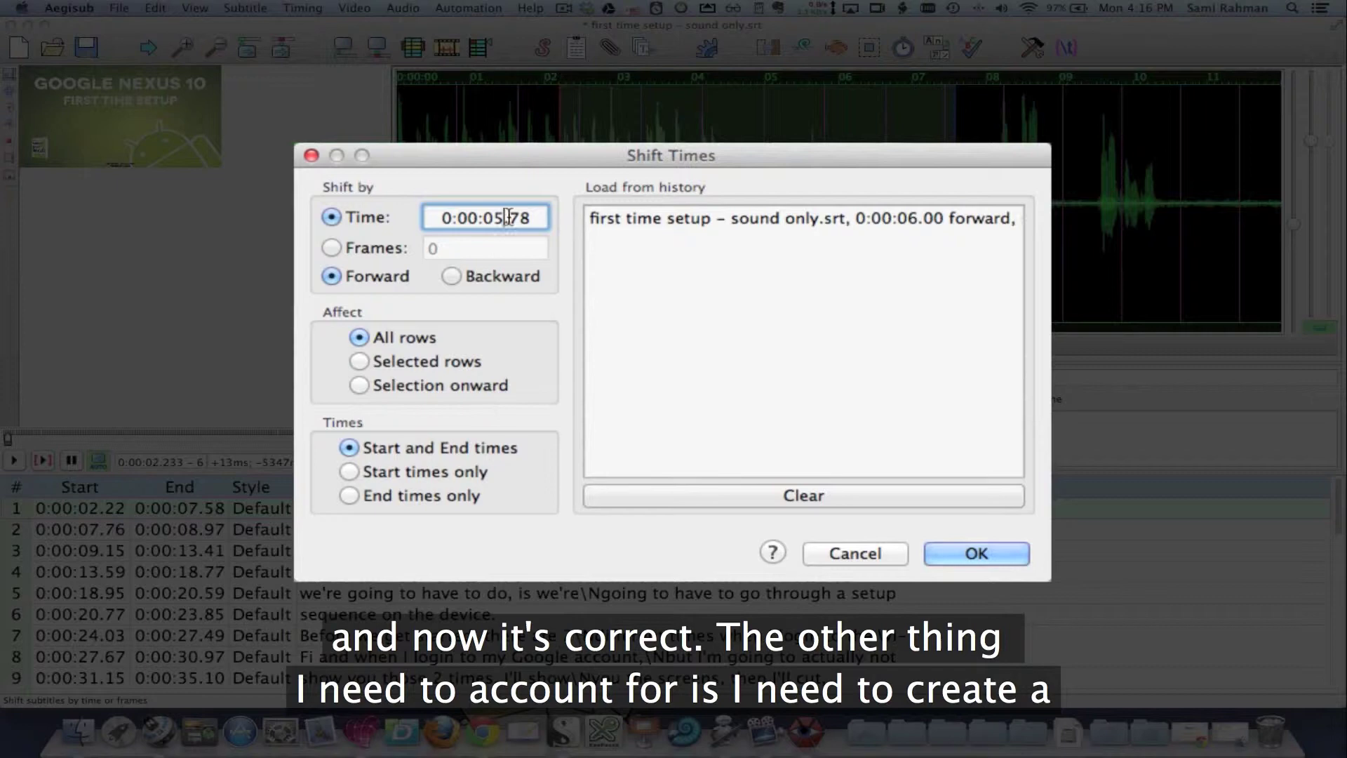
Apply the 5.78 s shift and play line 1, now at 0:00:08.00–0:00:13.36
click(974, 554)
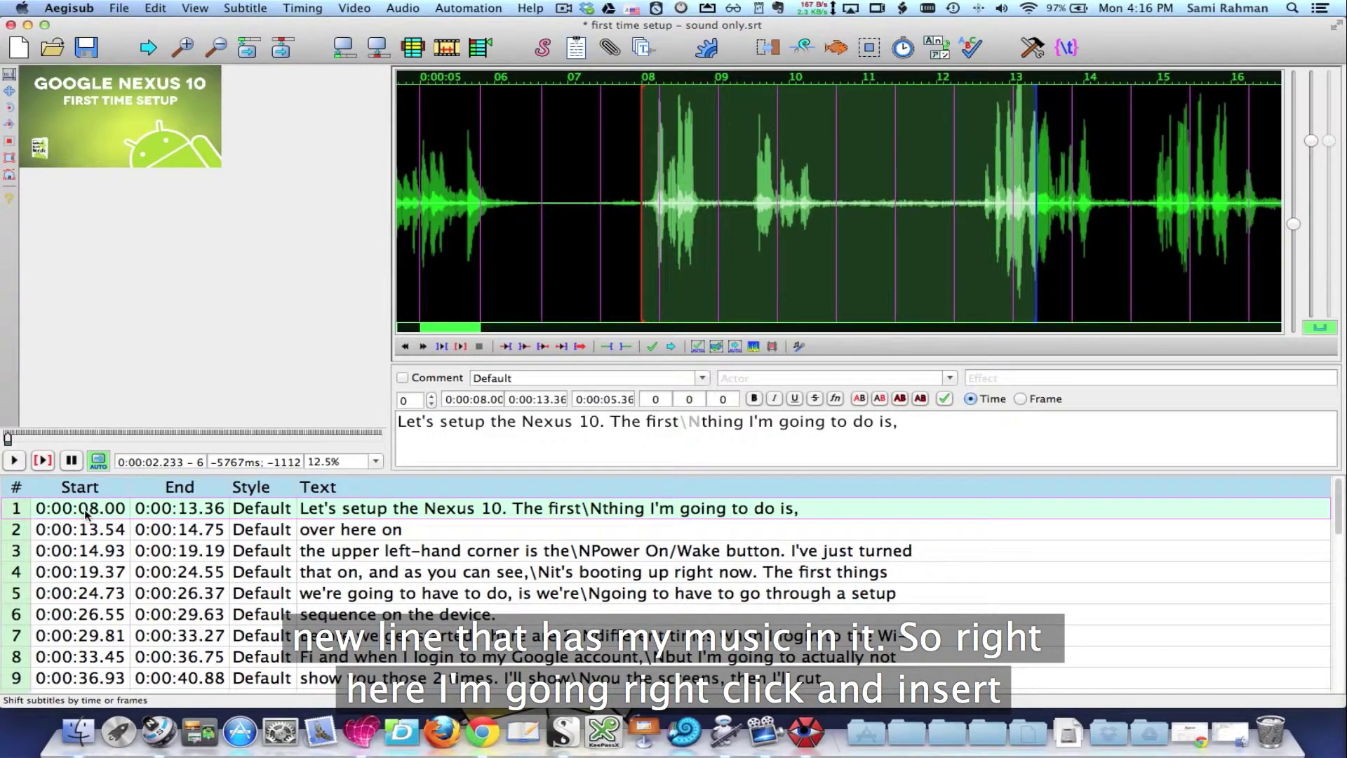
click(461, 347)
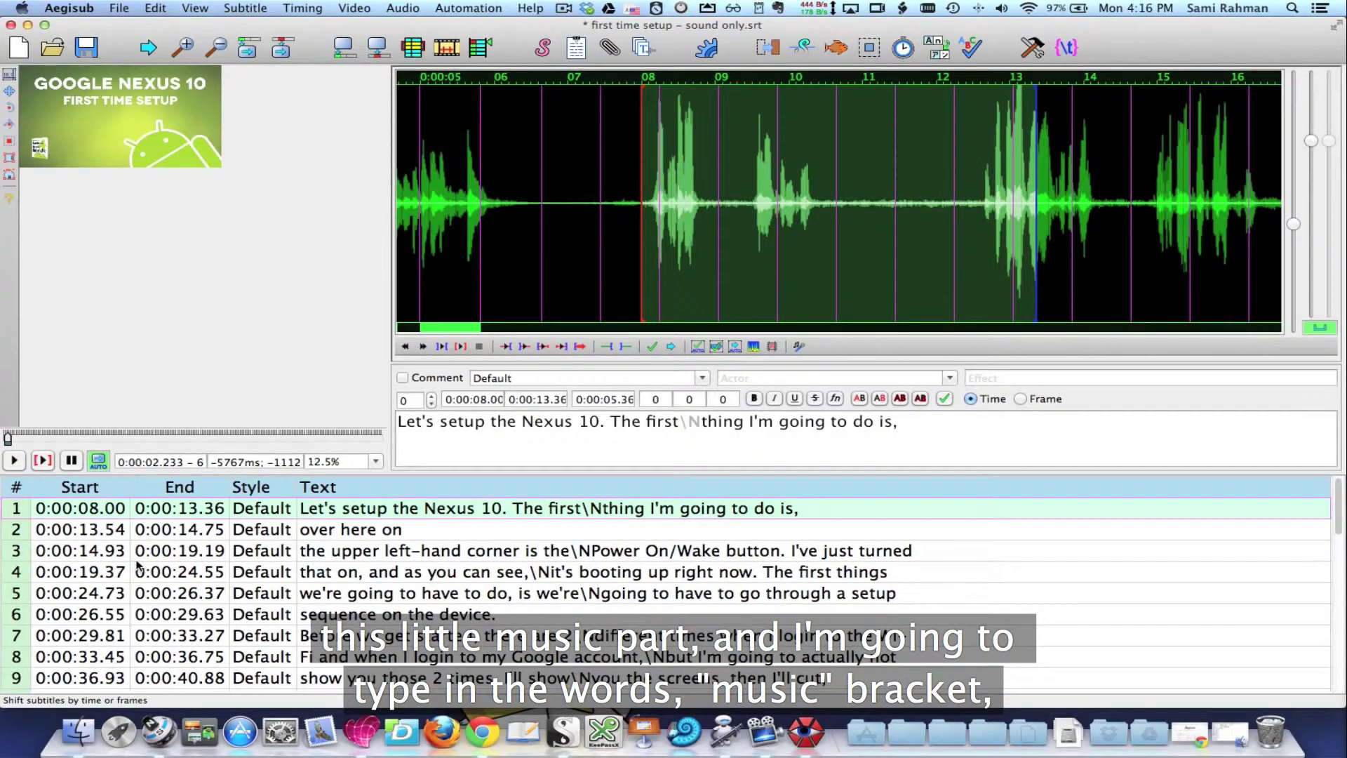
drag(449, 327, 355, 323)
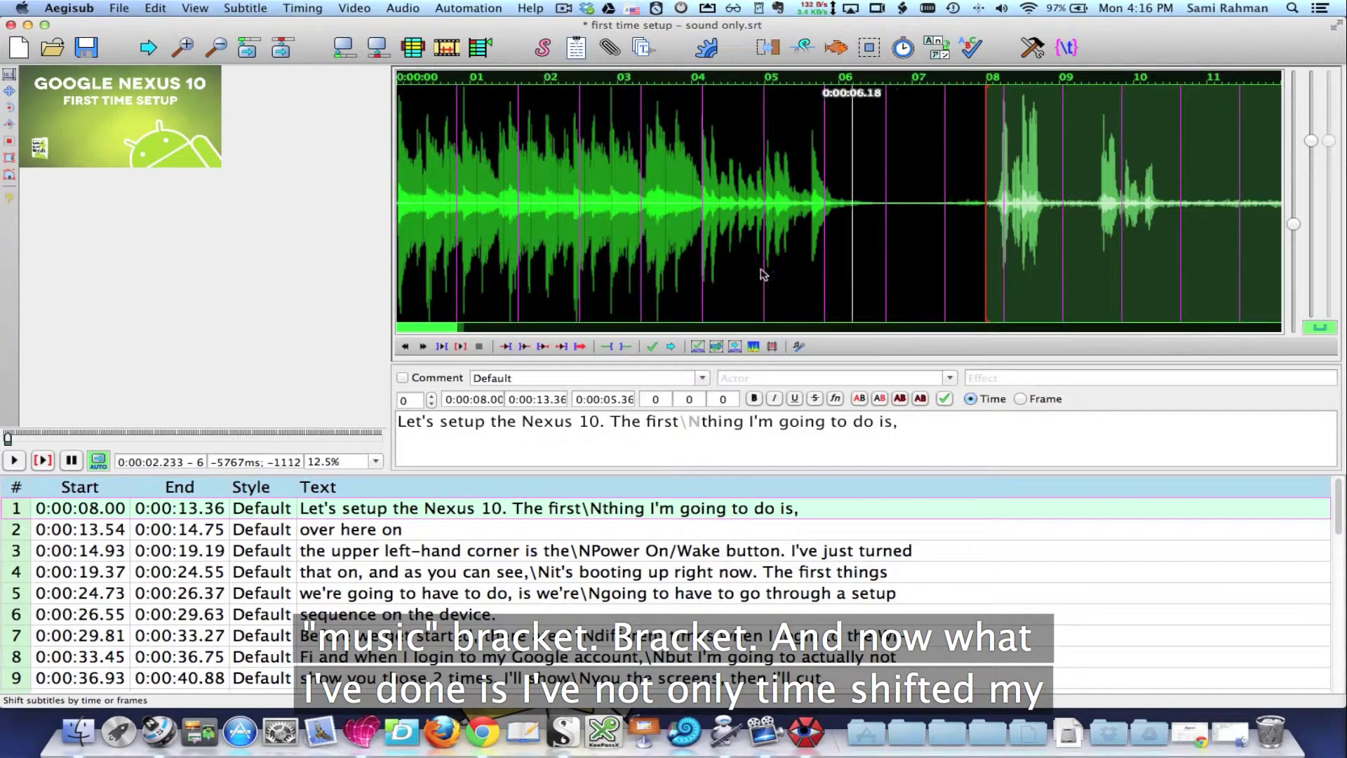
Insert a blank line before the first subtitle, timed 0:00:00.00 to 0:00:06.38
right_click(14, 511)
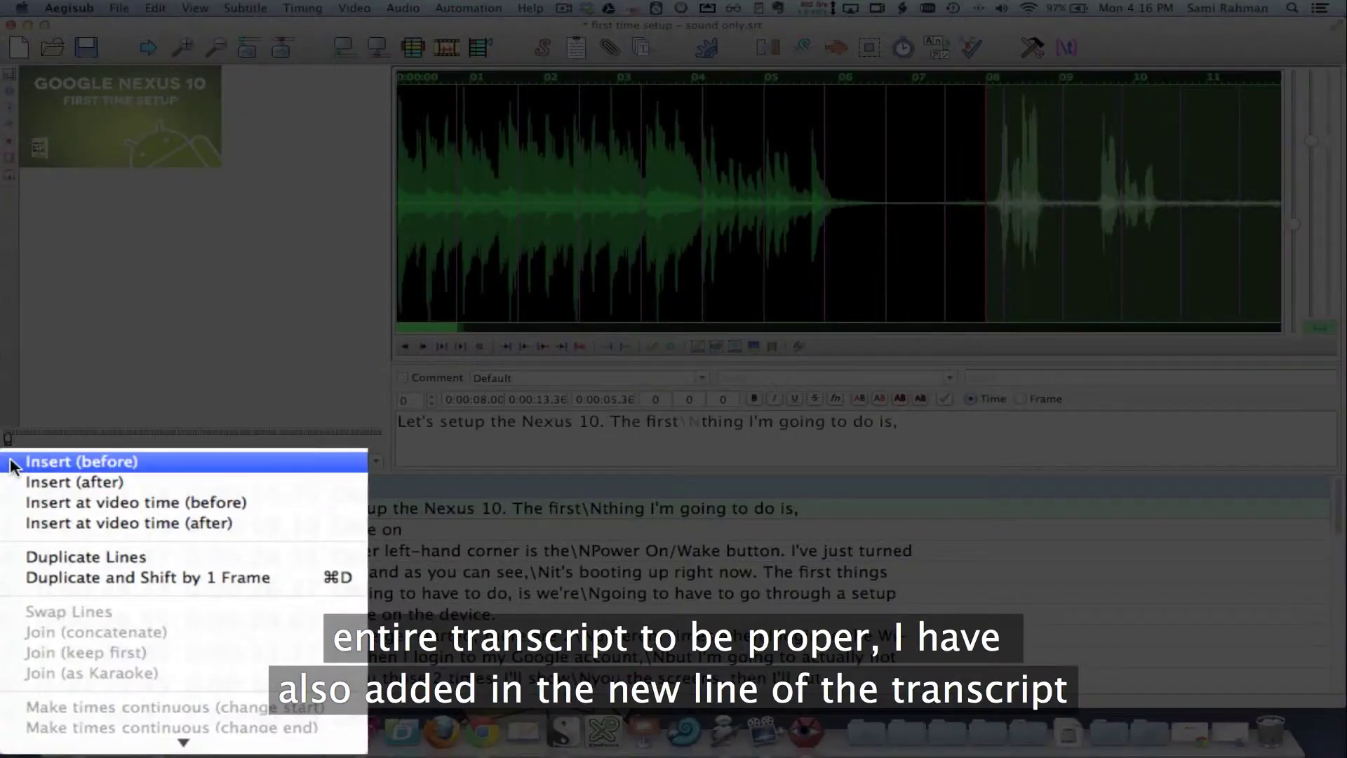
click(102, 463)
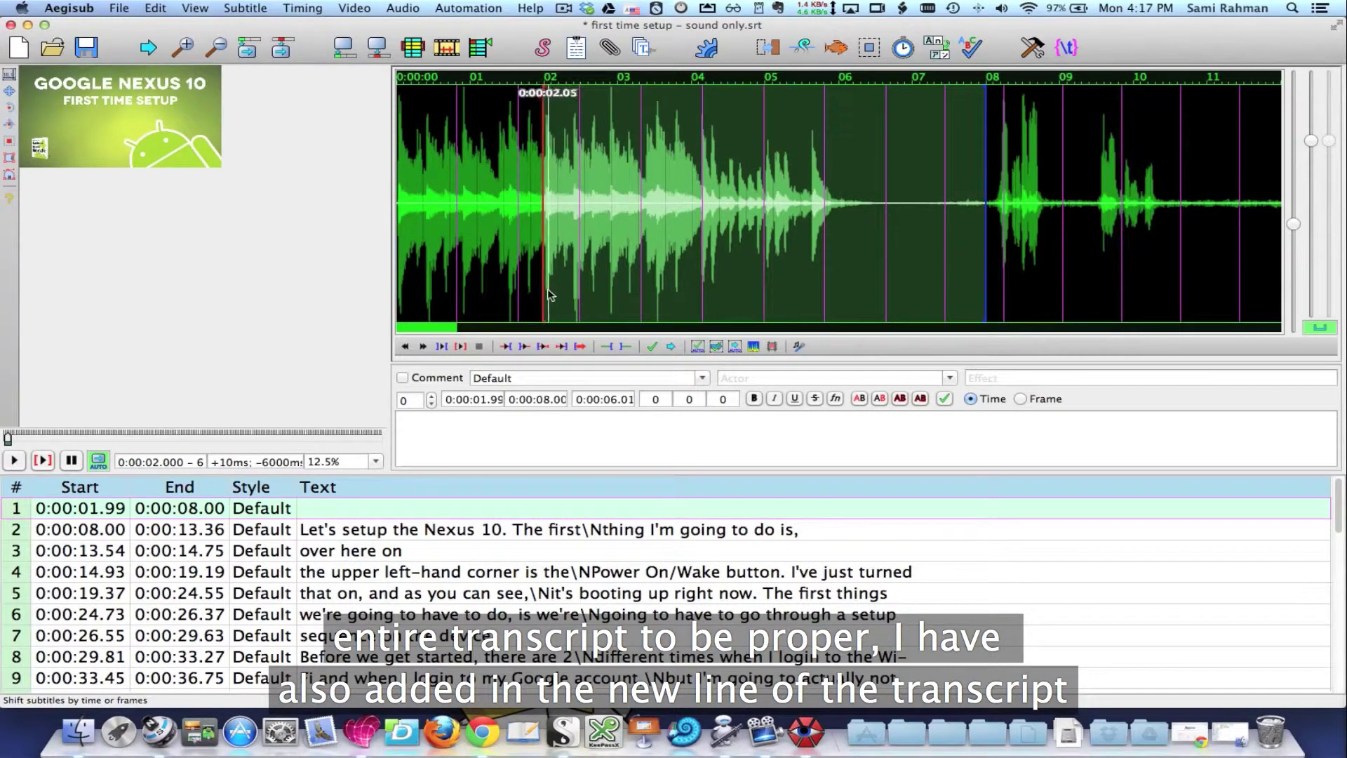
drag(546, 294, 397, 298)
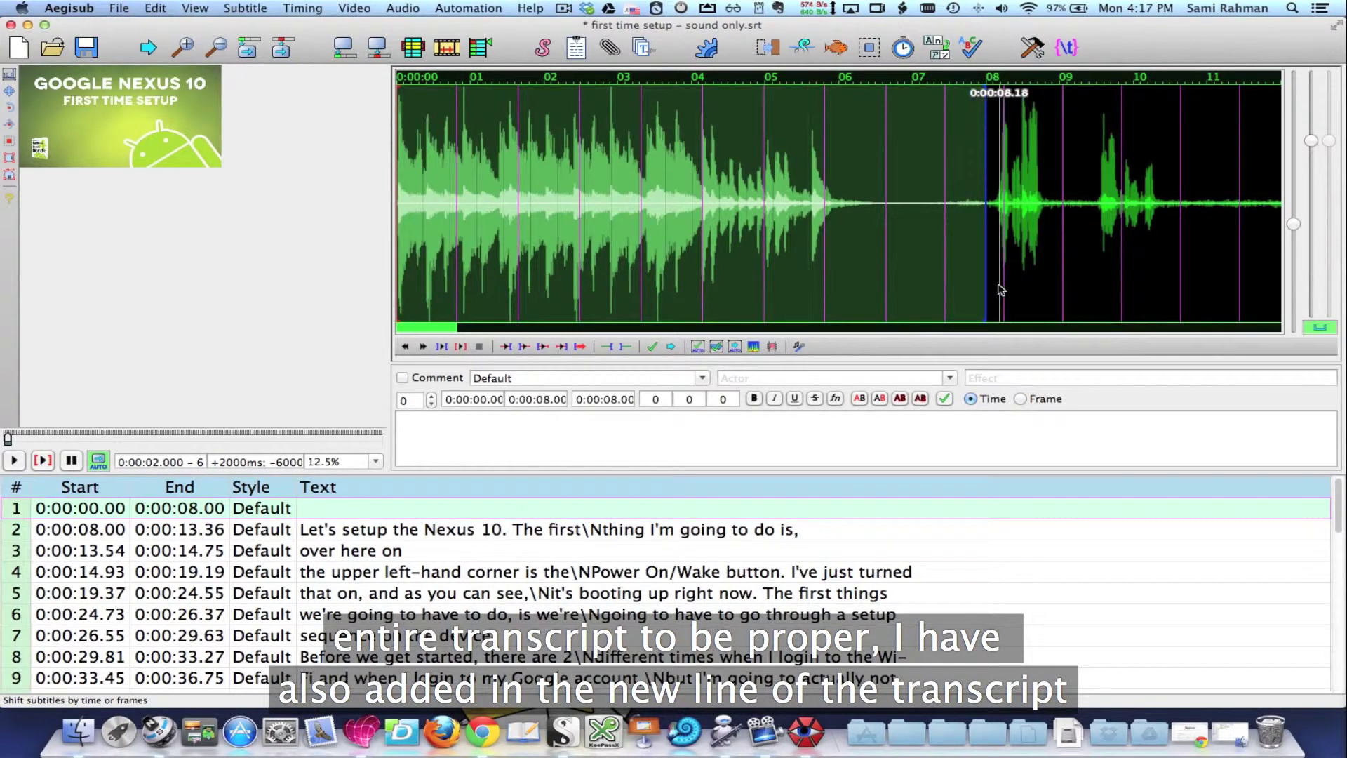
mouse_move(1000, 289)
mouse_down()
mouse_move(1014, 289)
mouse_move(868, 290)
mouse_up()
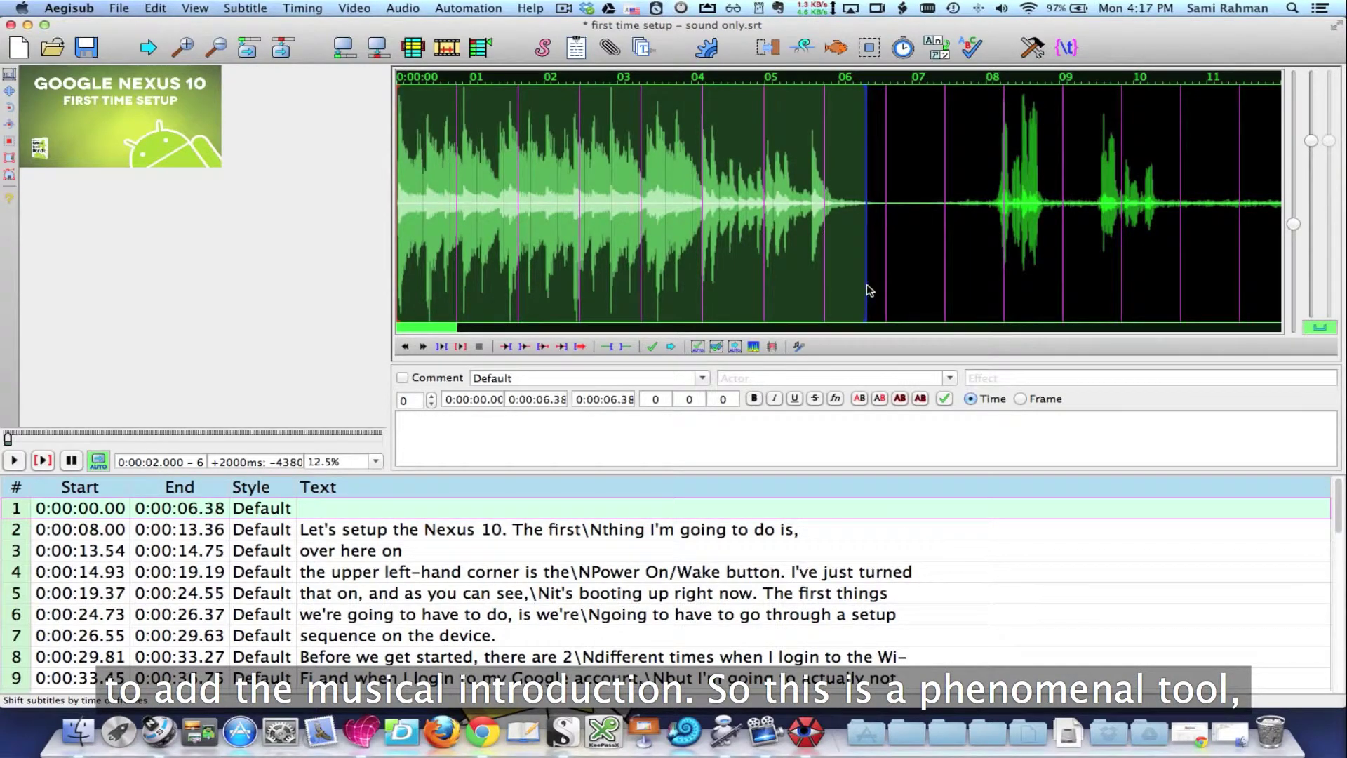
Give the new line the text [MUSIC], fixing the closing bracket, and commit it
click(425, 435)
text([MUSIC)
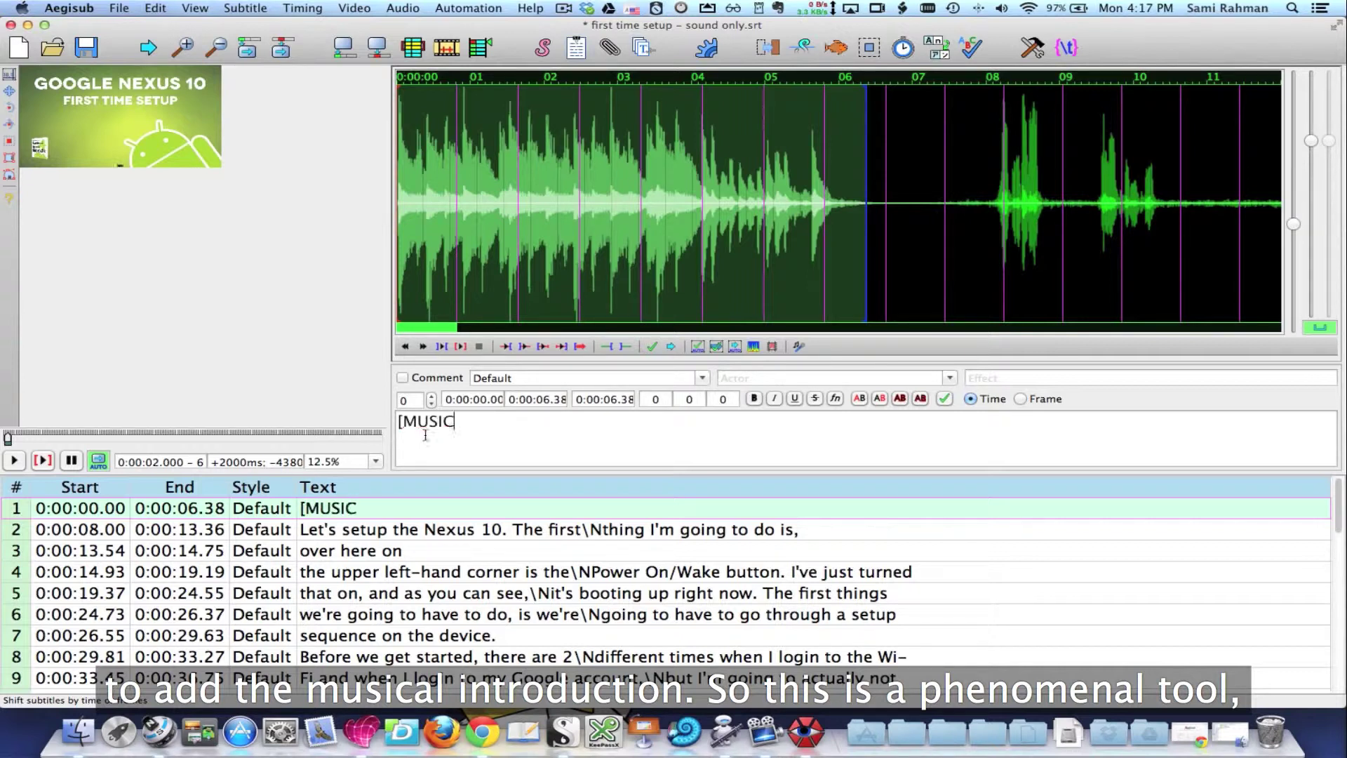
text(})
key(BackSpace)
text(])
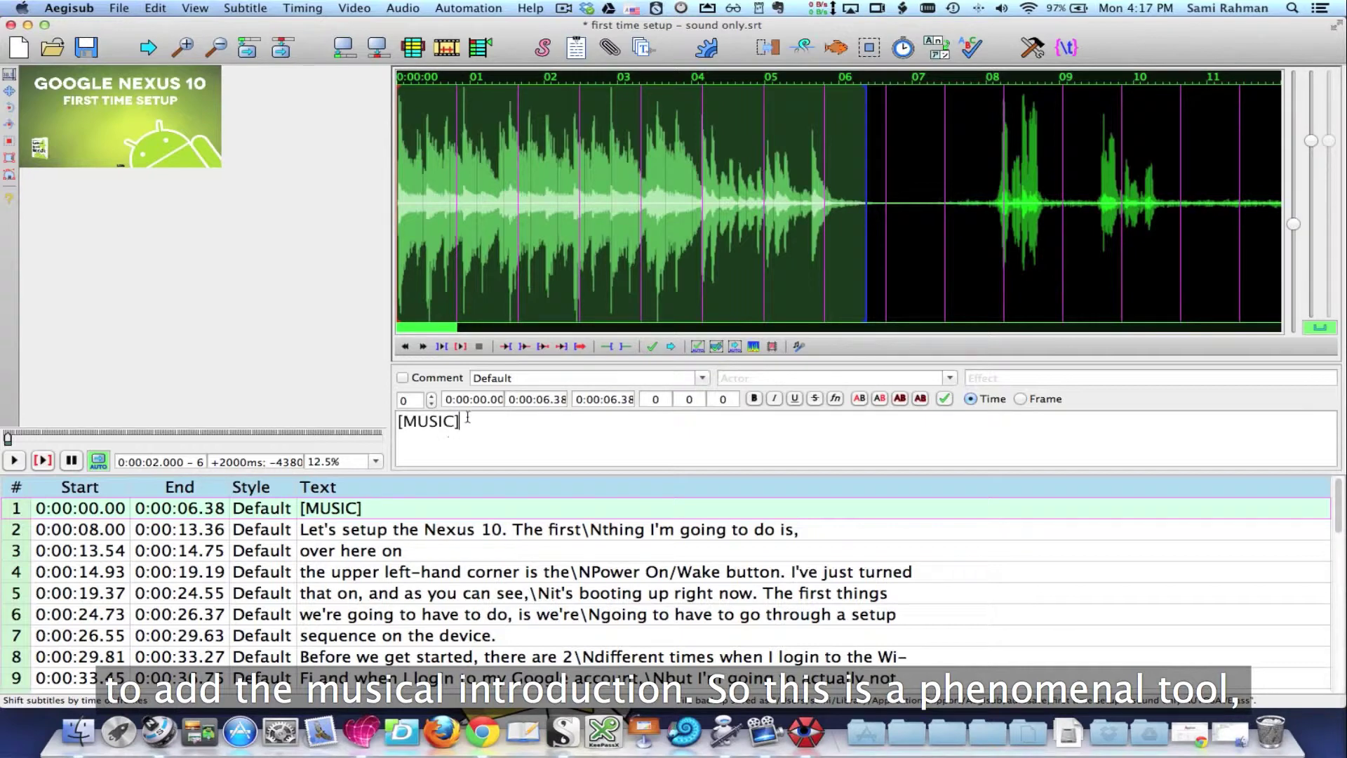
key(Return)
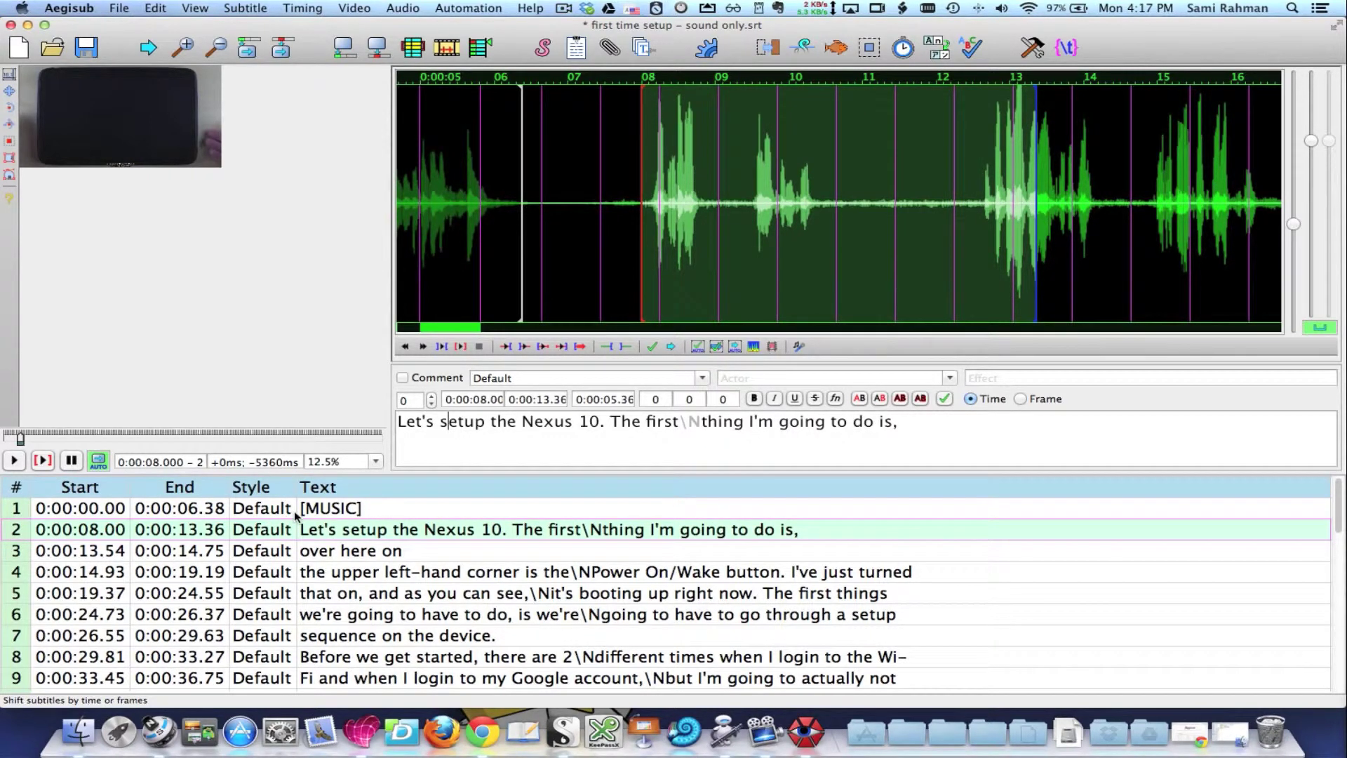
Open the Timing menu in the menu bar
click(289, 5)
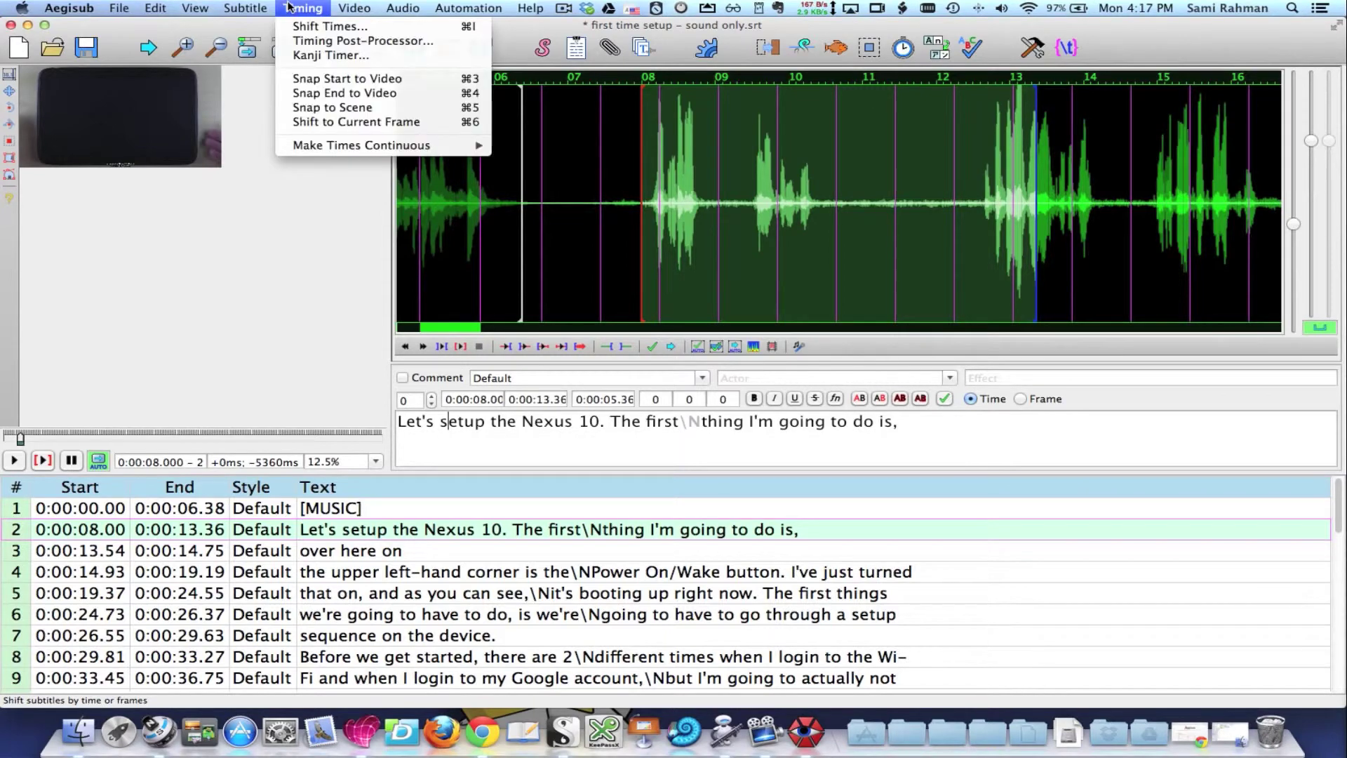